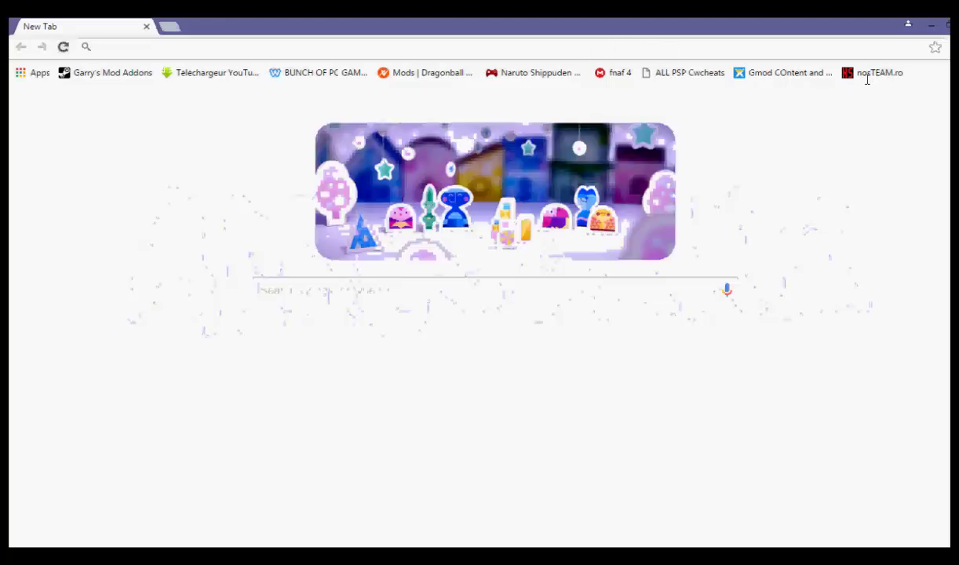
# Step: Open the Flash Games Downloader bookmark (file2hd.com) from the bookmarks overflow list
pyautogui.click(946, 73)
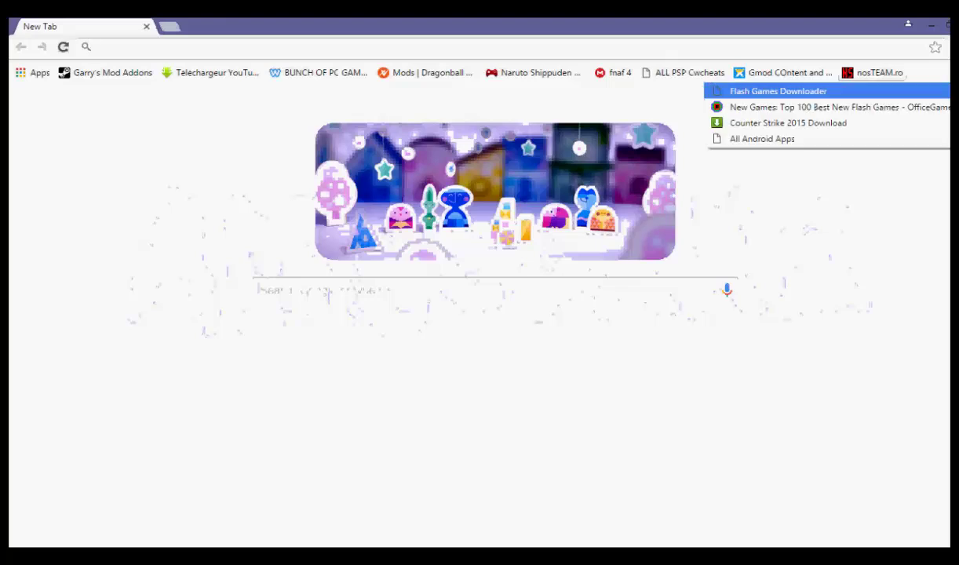
pyautogui.click(849, 93)
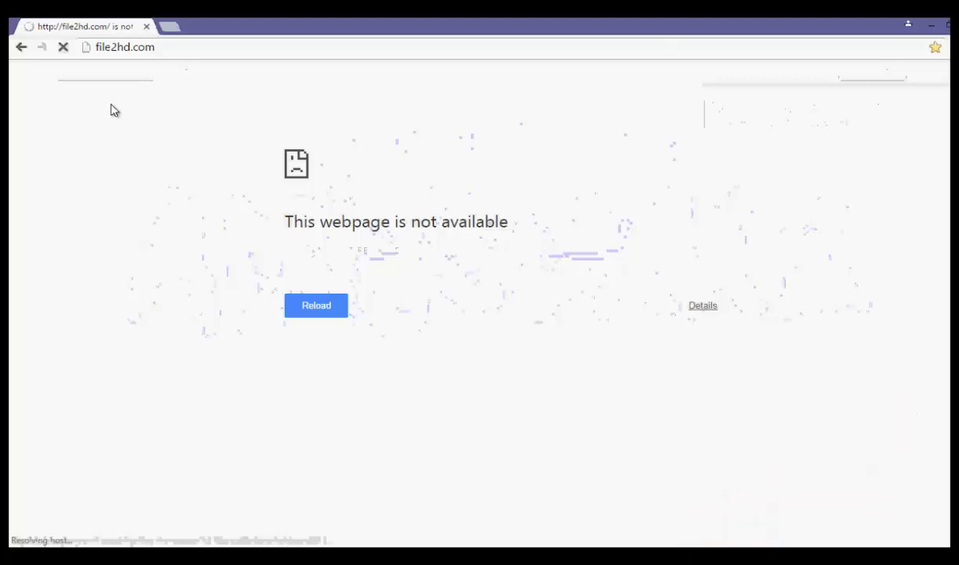
# Step: Stop and reload file2hd.com until the File2HD homepage loads, then open a new empty tab
pyautogui.click(63, 49)
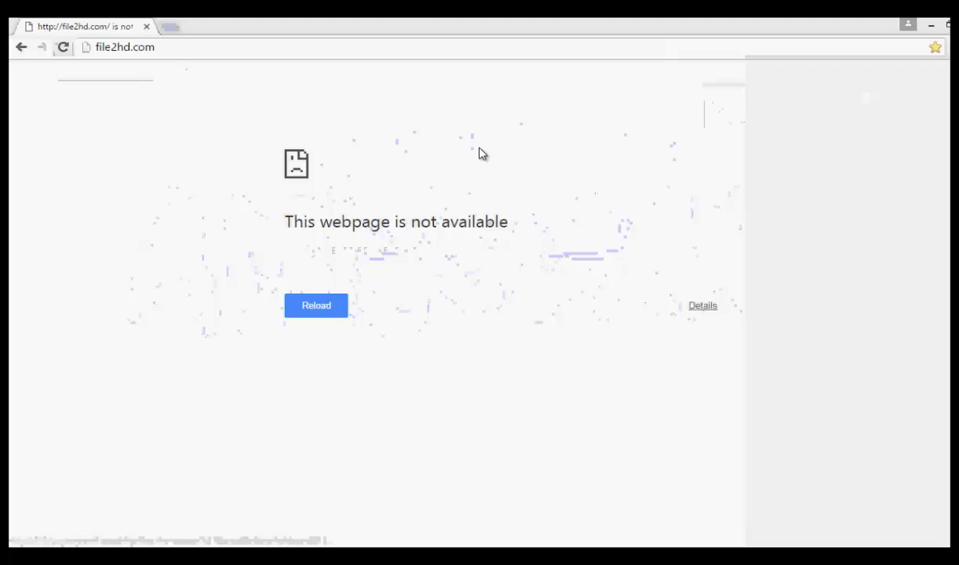
pyautogui.click(63, 46)
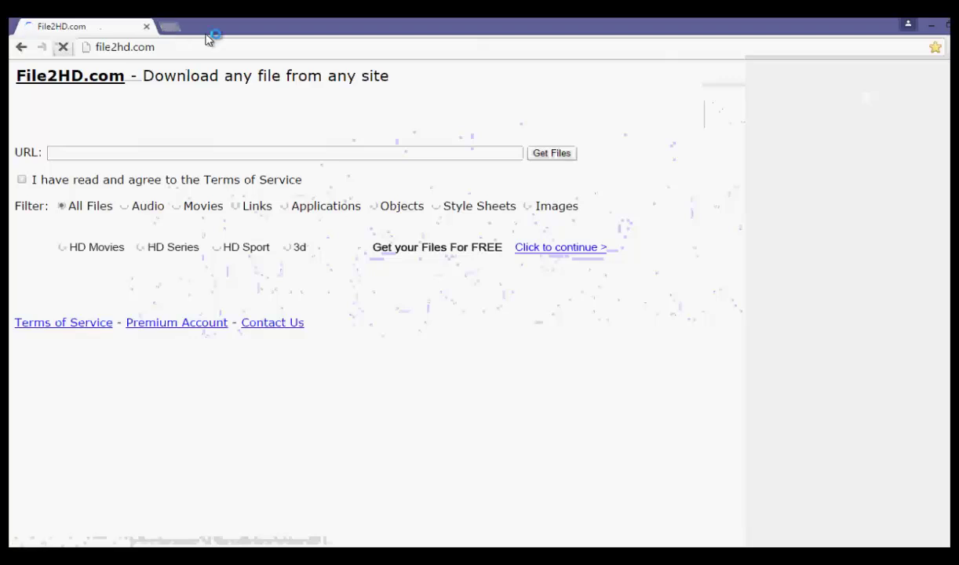
pyautogui.click(168, 26)
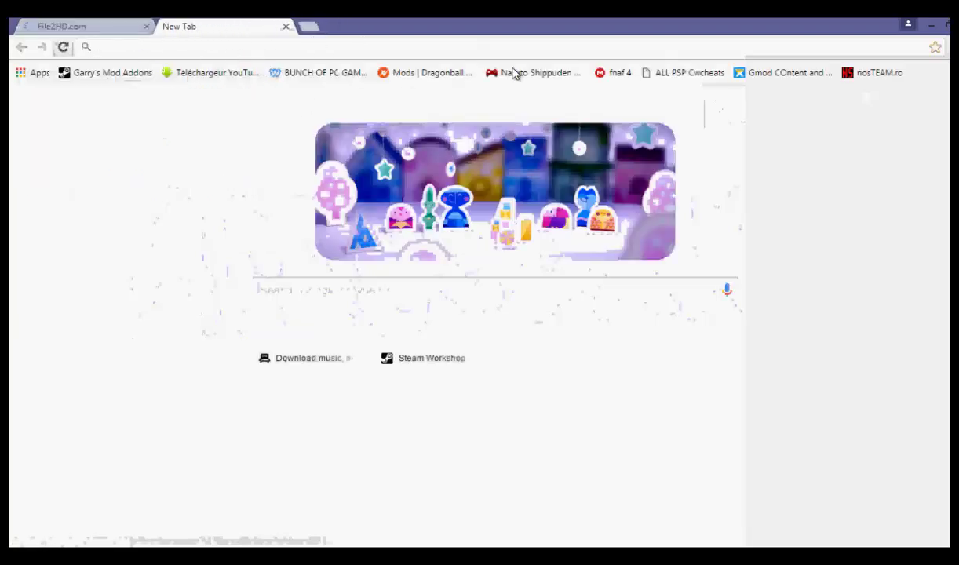
# Step: Search Google for 'cool flash games'
pyautogui.click(275, 46)
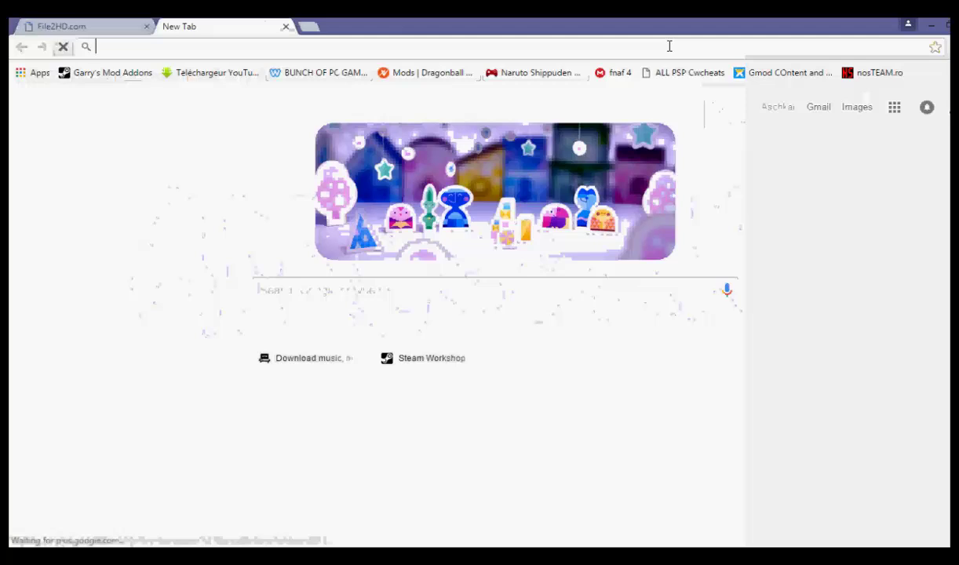
pyautogui.write('cool')
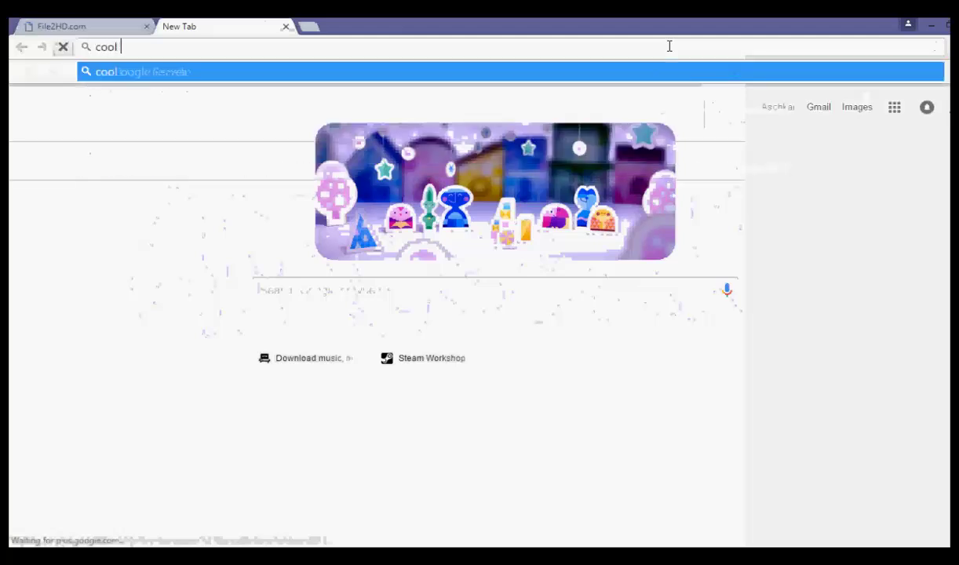
pyautogui.write(' flash games')
pyautogui.press('Return')
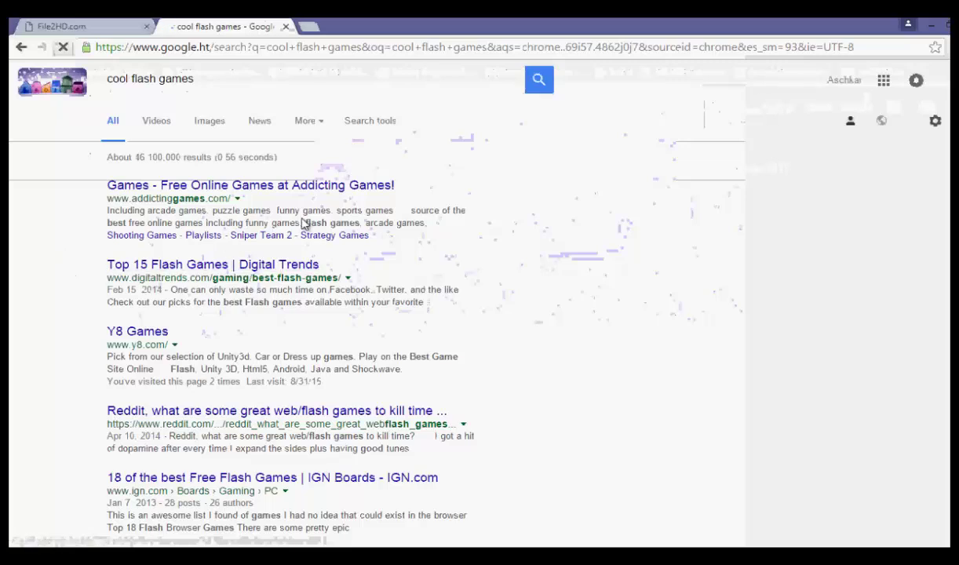
# Step: Restore the results page to normal zoom and open the Addicting Games result
pyautogui.hotkey('ctrl', '+')
pyautogui.hotkey('ctrl', '+')
pyautogui.hotkey('ctrl', '+')
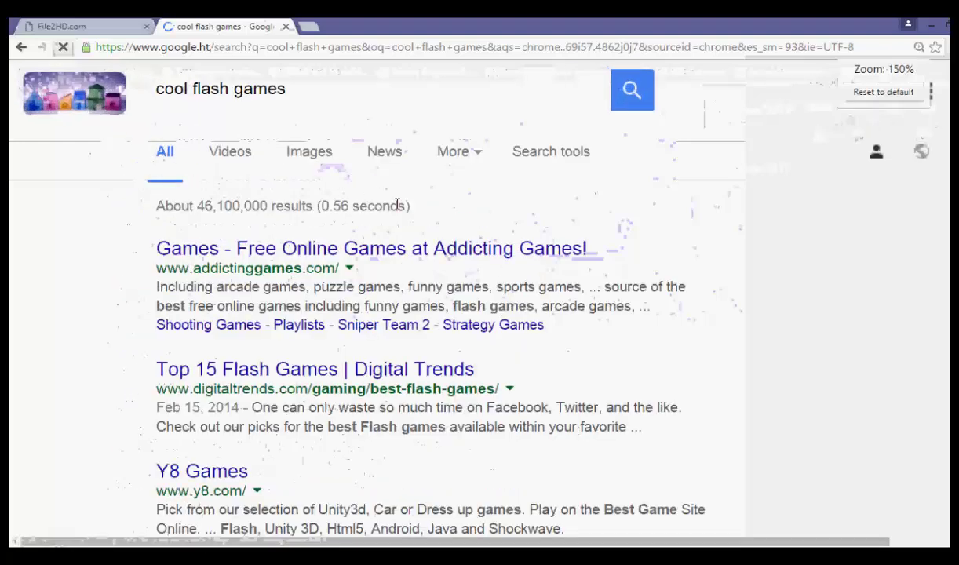
pyautogui.hotkey('ctrl', '-')
pyautogui.click(883, 92)
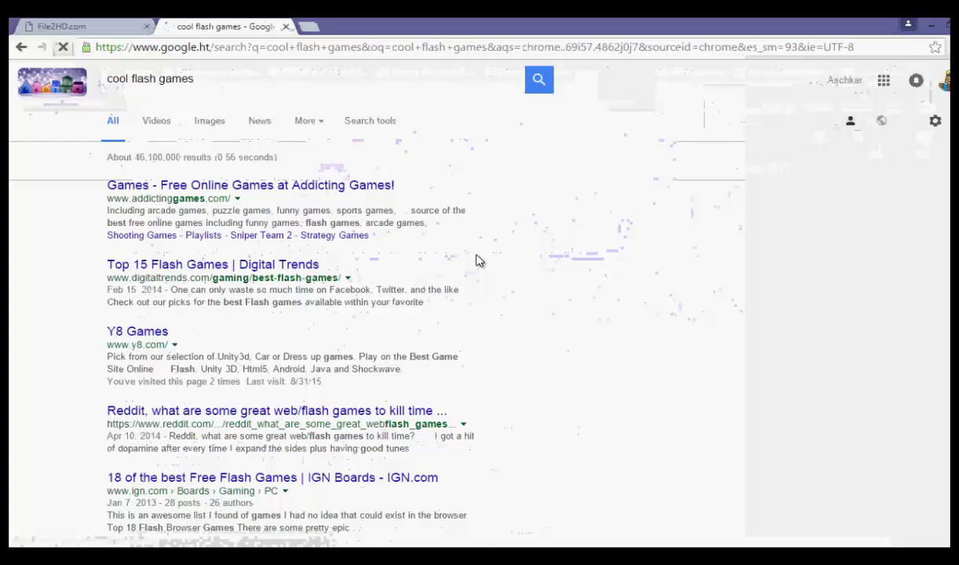
pyautogui.click(389, 185)
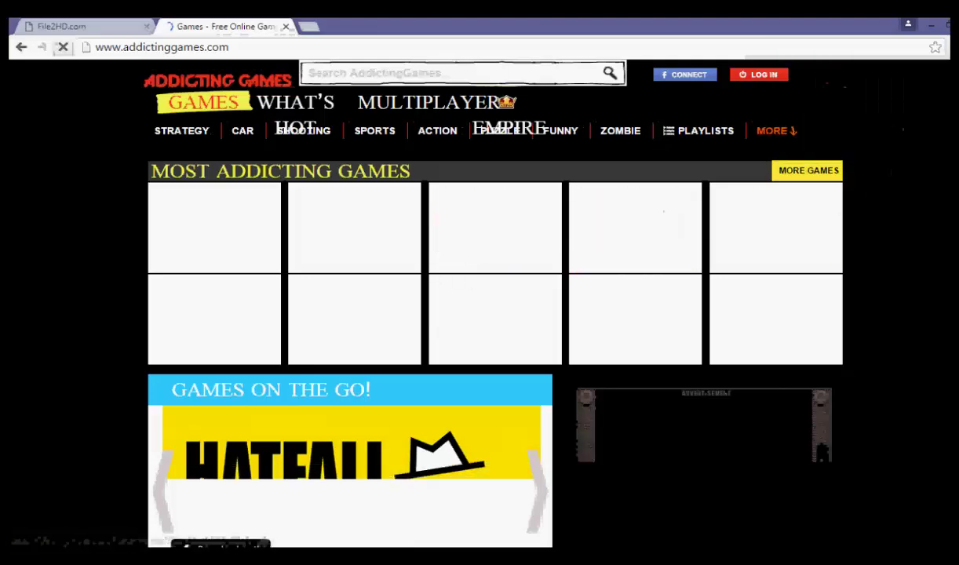
# Step: Scroll through the Ricochet Kills 3 game page to its author, description, rating and plays
pyautogui.scroll(-6, 494, 314)
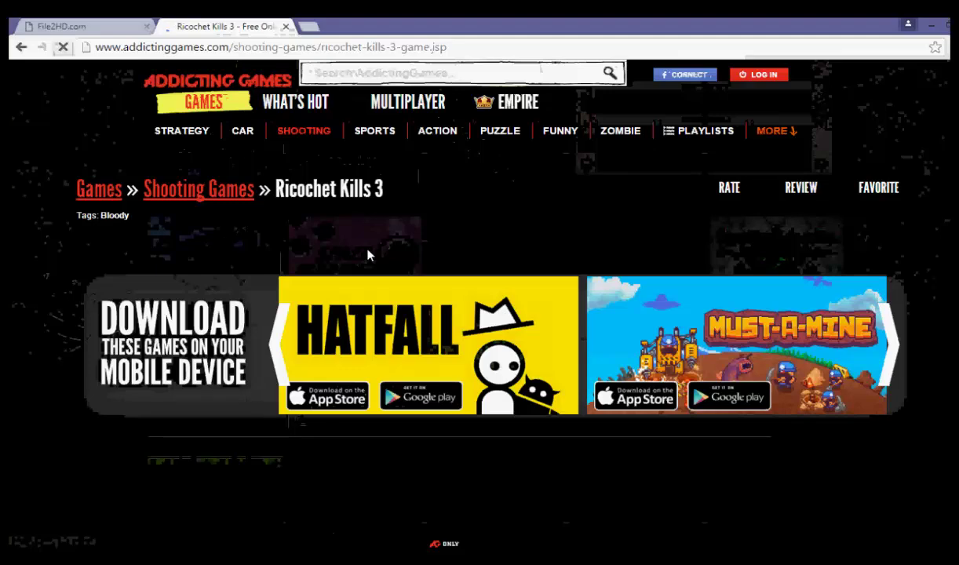
pyautogui.scroll(-1, 407, 247)
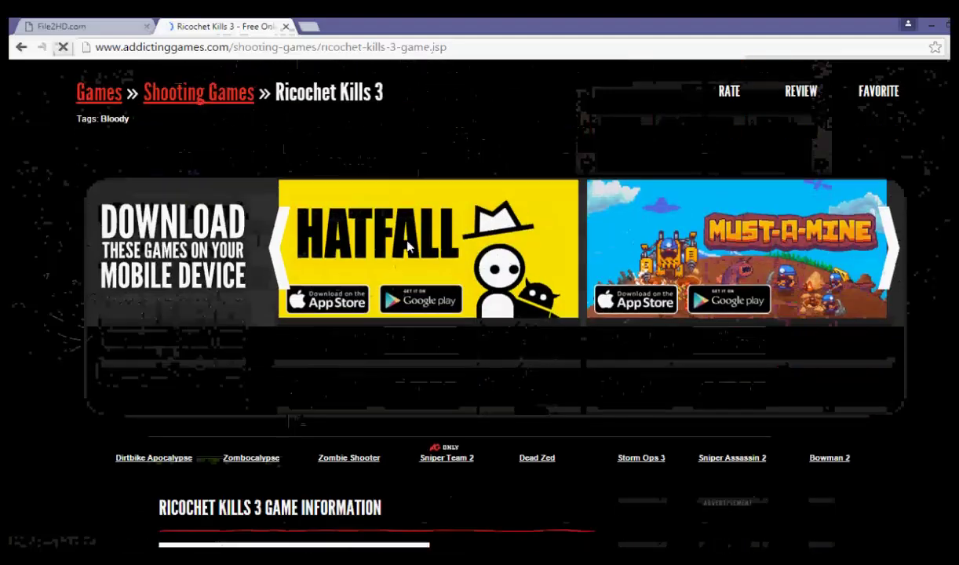
pyautogui.scroll(-3, 411, 358)
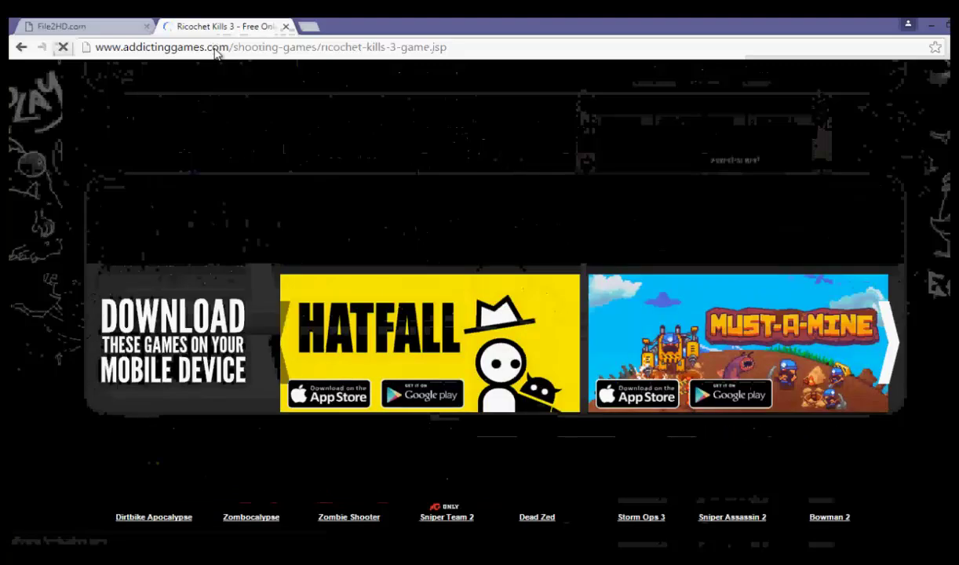
# Step: Paste the Ricochet Kills 3 page URL into File2HD, accept the Terms, and get its files
pyautogui.click(215, 49)
pyautogui.hotkey('ctrl', 'c')
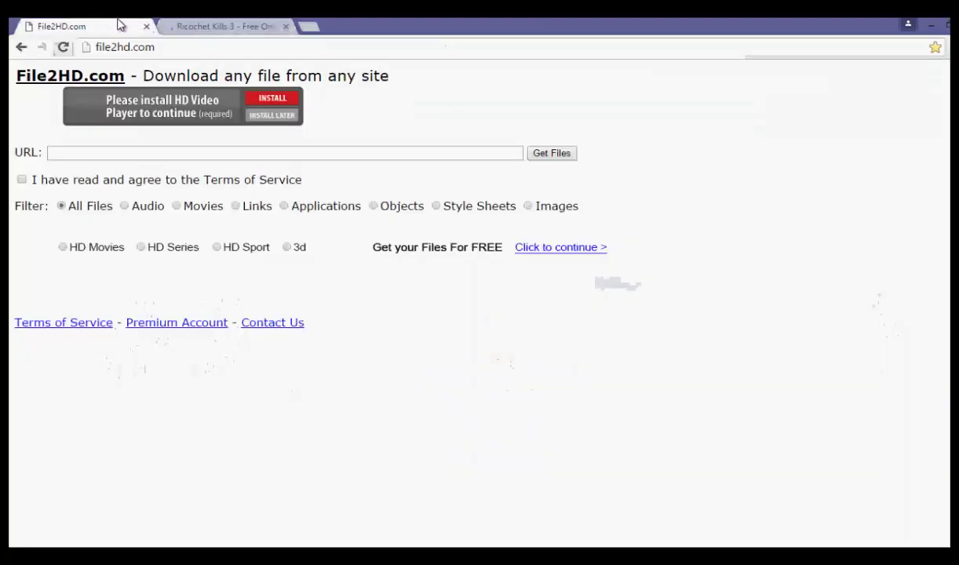
pyautogui.click(118, 25)
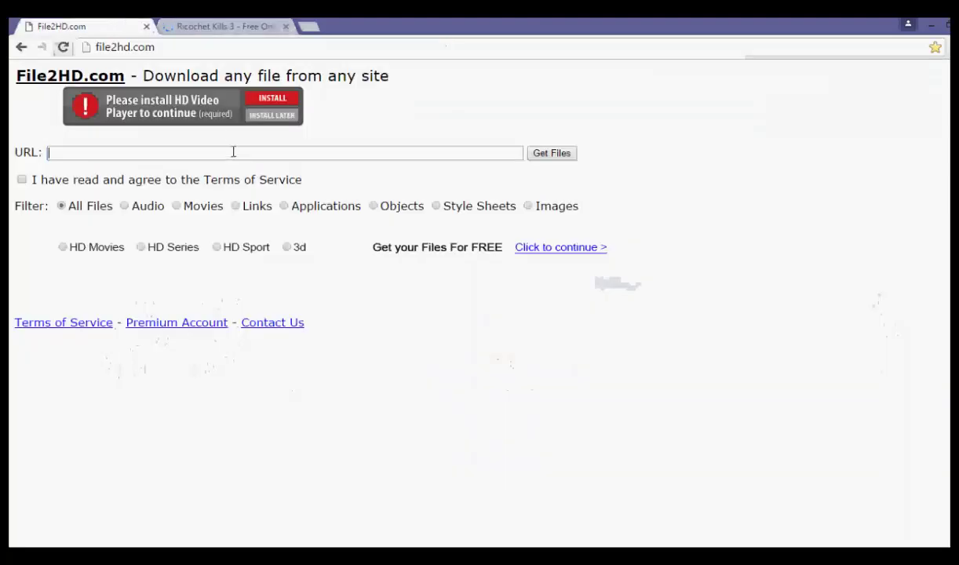
pyautogui.hotkey('ctrl', 'v')
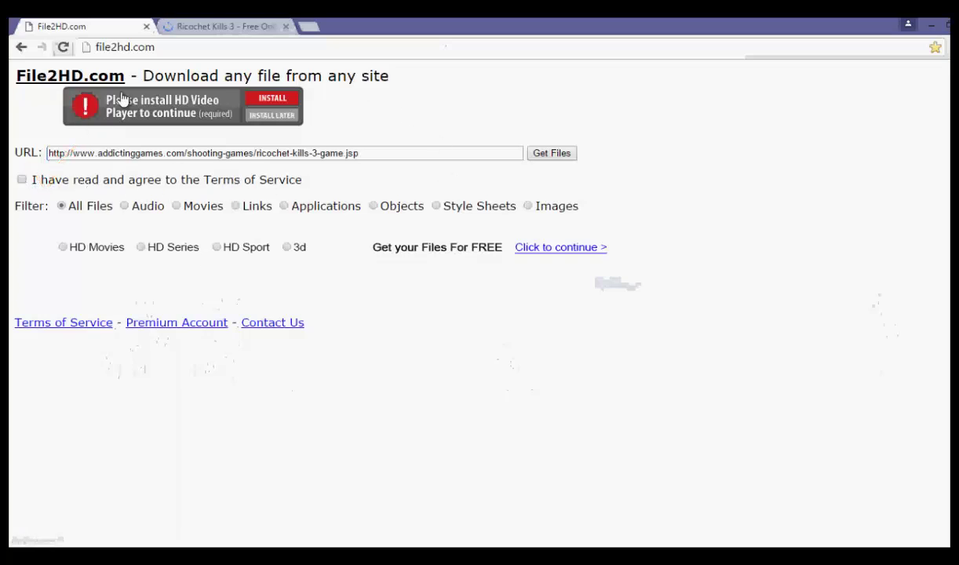
pyautogui.click(22, 180)
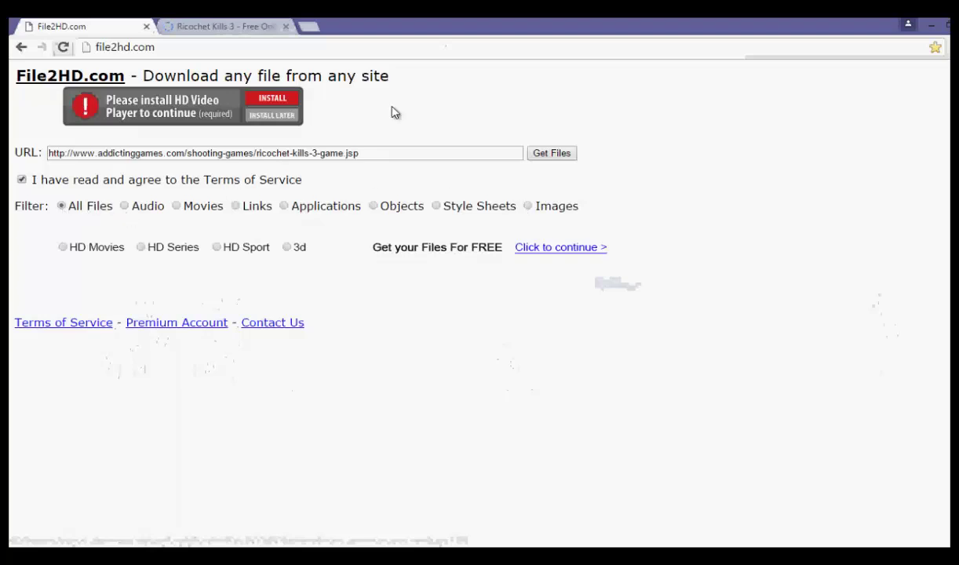
pyautogui.click(555, 157)
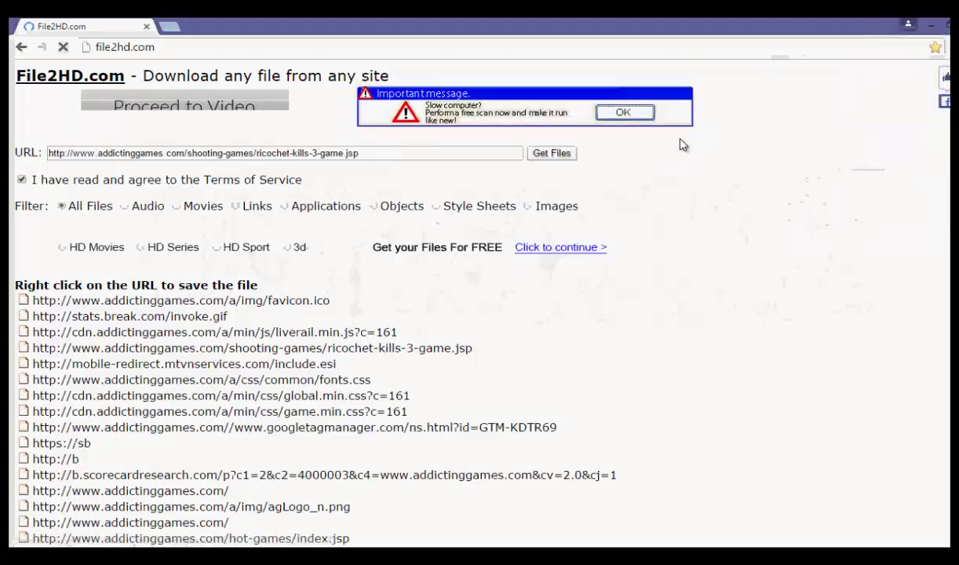
# Step: Scroll the File2HD file list down to the ricochetkills3.swf link and right-click it
pyautogui.scroll(-1, 810, 188)
pyautogui.scroll(-6, 479, 302)
pyautogui.scroll(-3, 479, 302)
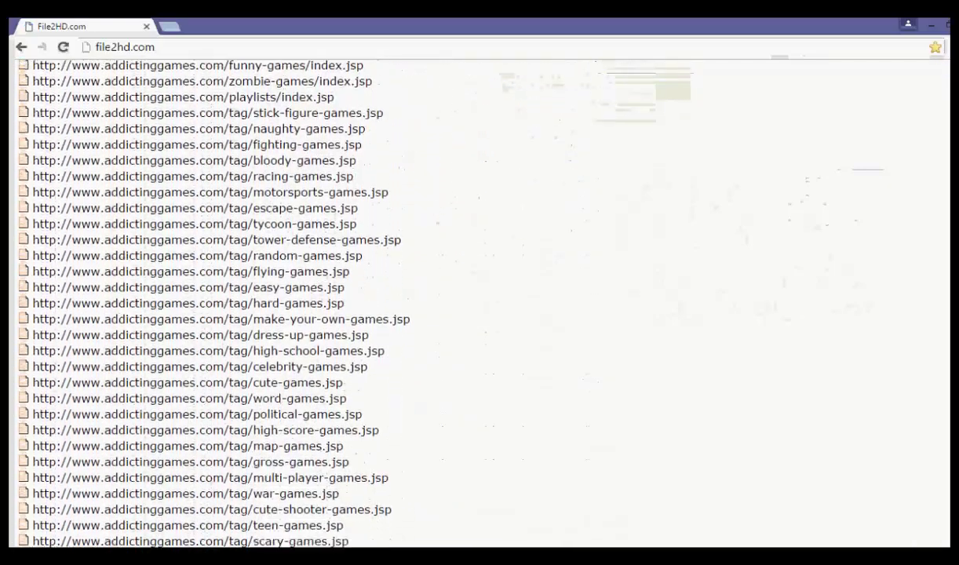
pyautogui.scroll(-6, 479, 302)
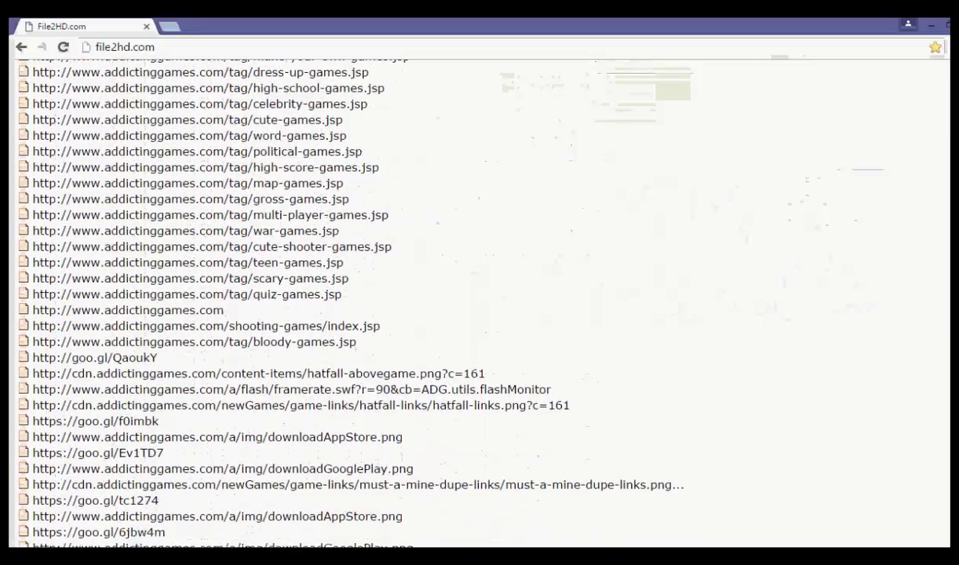
pyautogui.scroll(-10, 479, 302)
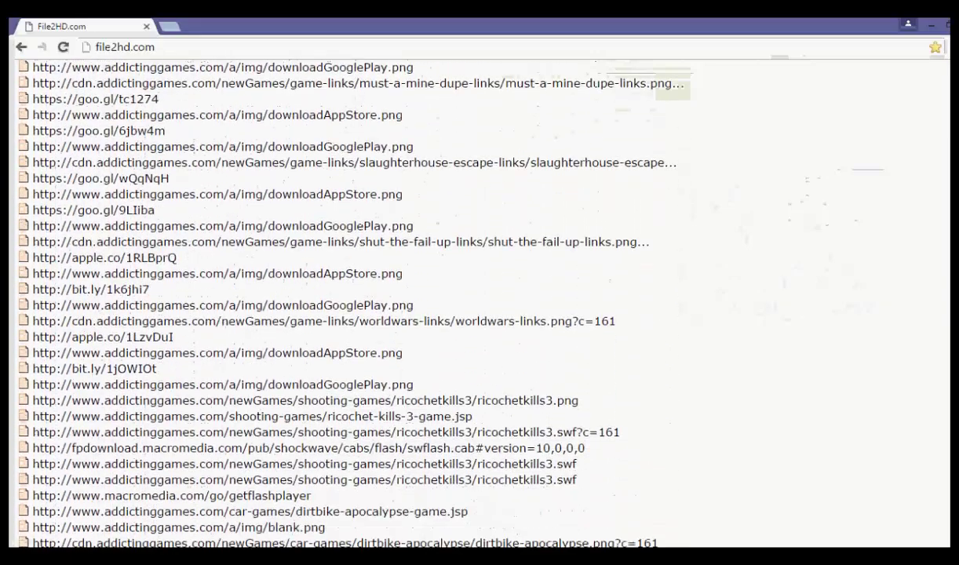
pyautogui.scroll(-8, 479, 302)
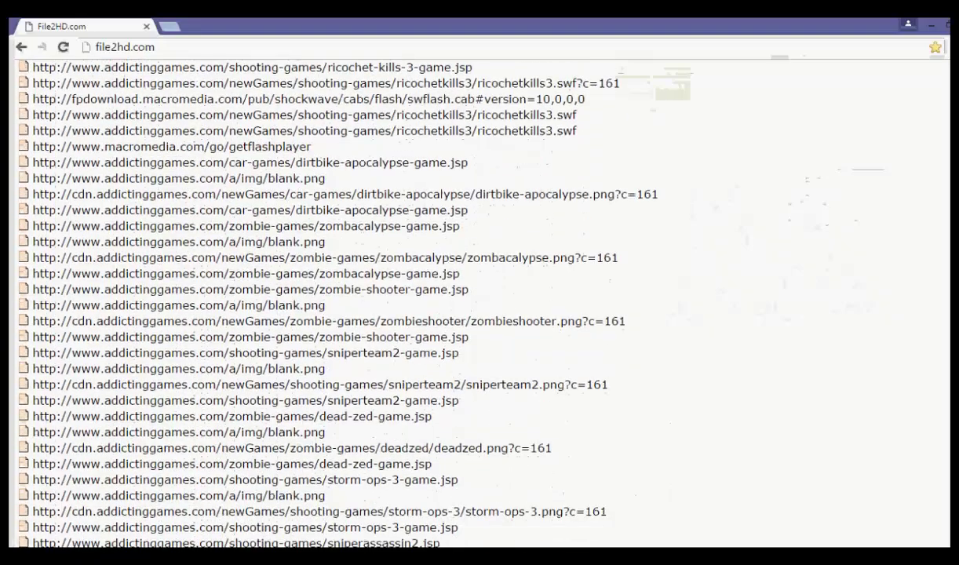
pyautogui.scroll(-13, 479, 302)
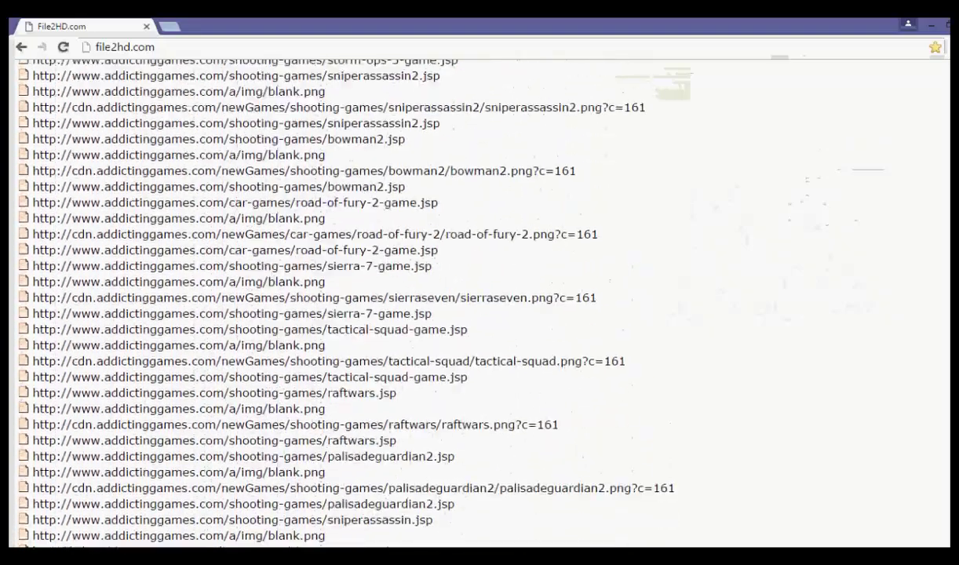
pyautogui.scroll(-14, 479, 303)
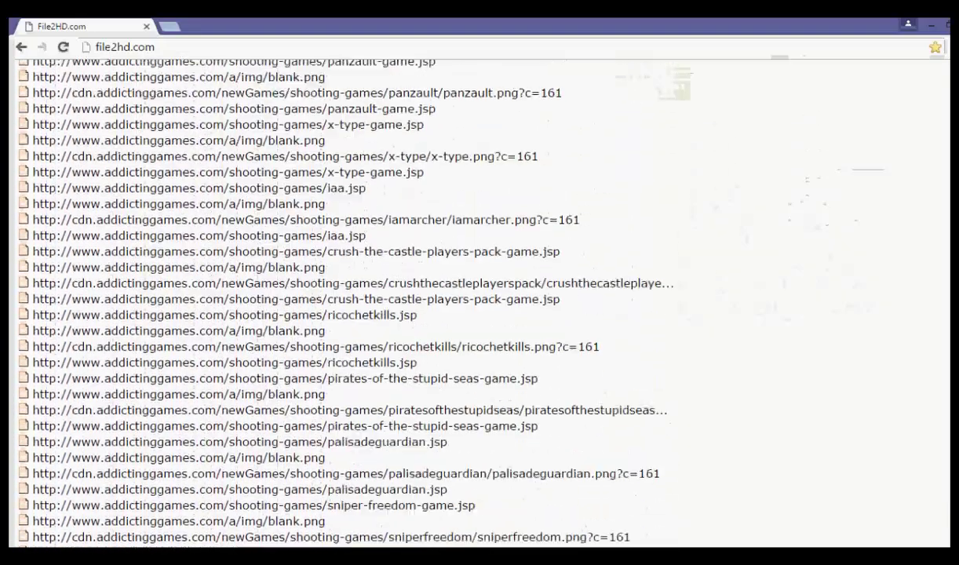
pyautogui.scroll(-3, 479, 303)
pyautogui.scroll(1, 479, 302)
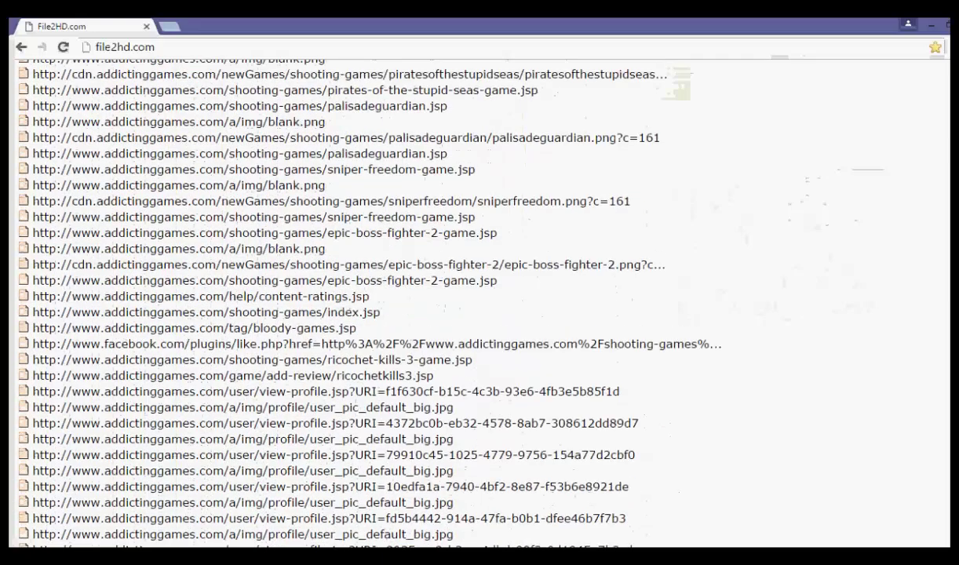
pyautogui.scroll(-15, 479, 302)
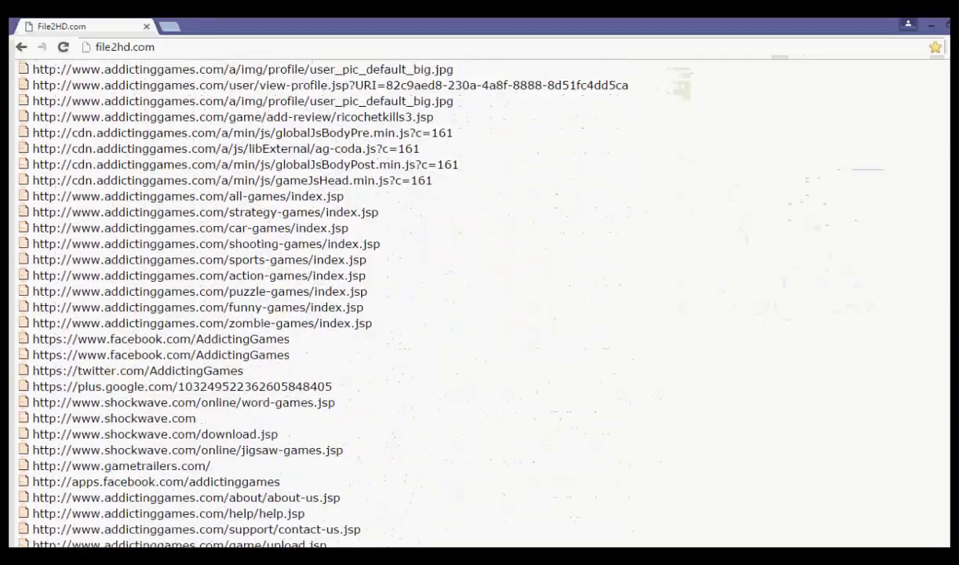
pyautogui.scroll(-3, 478, 302)
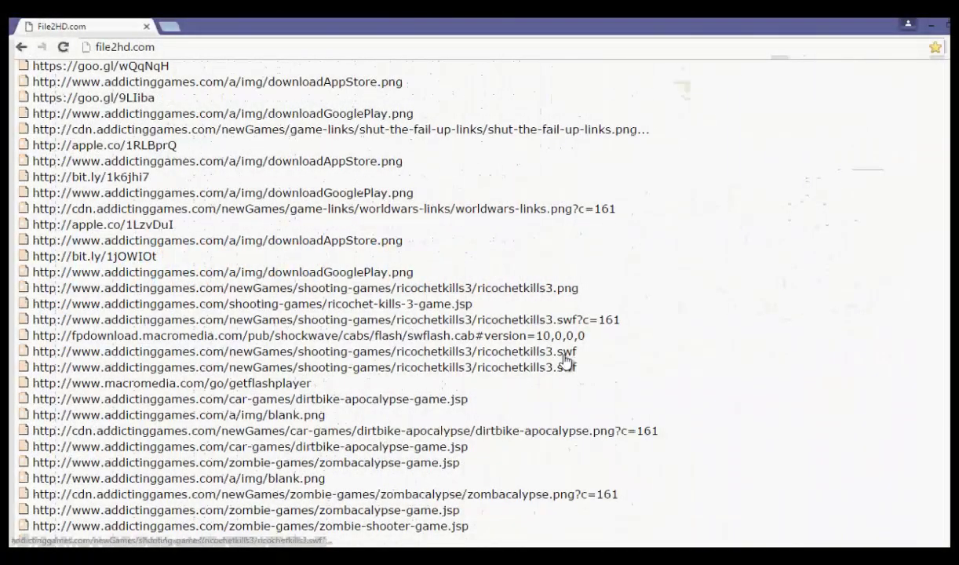
pyautogui.rightClick(471, 357)
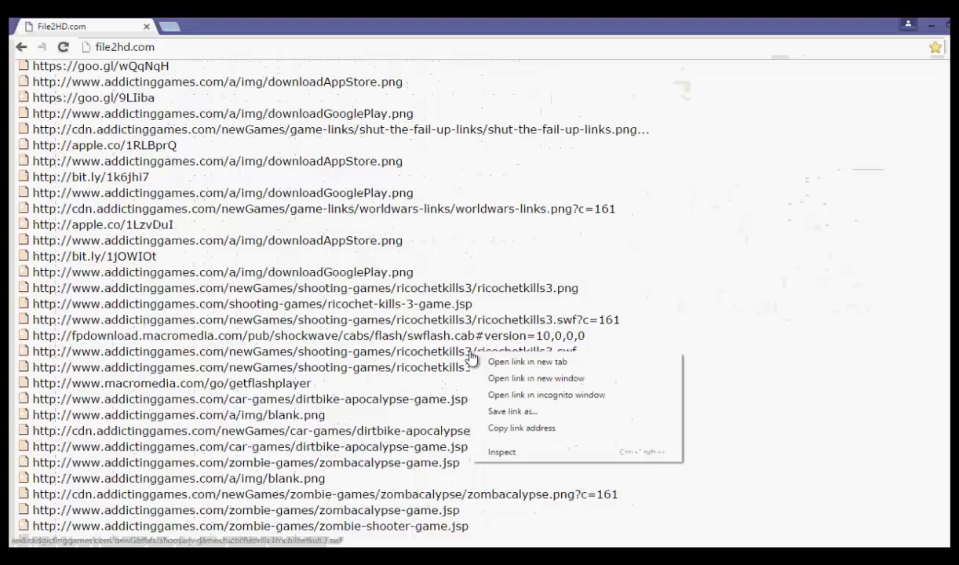
# Step: Save the link as ricochetkills3, an SWF Movie, under its suggested name
pyautogui.click(503, 414)
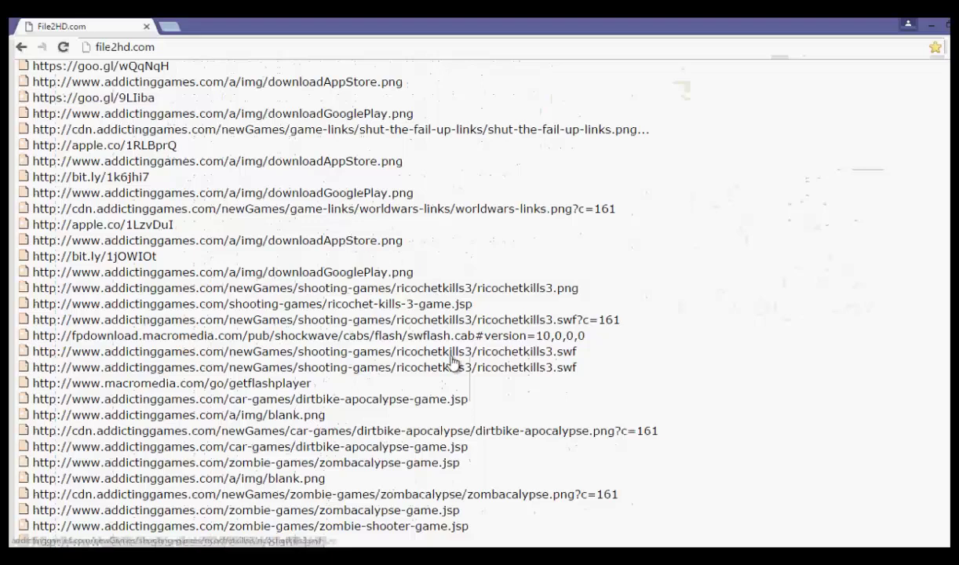
pyautogui.hotkey('ctrl', 's')
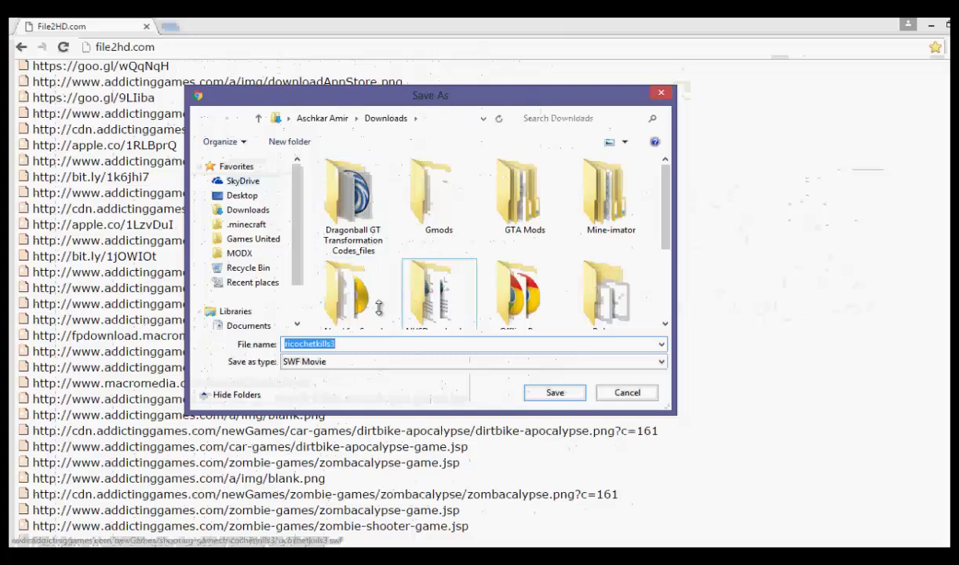
pyautogui.moveTo(665, 233); pyautogui.dragTo(664, 286)
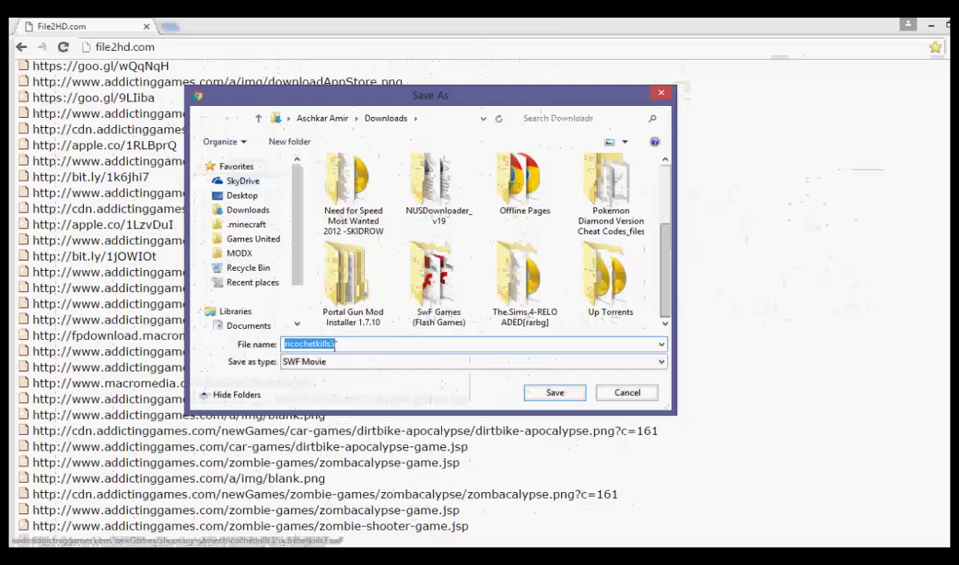
pyautogui.click(550, 392)
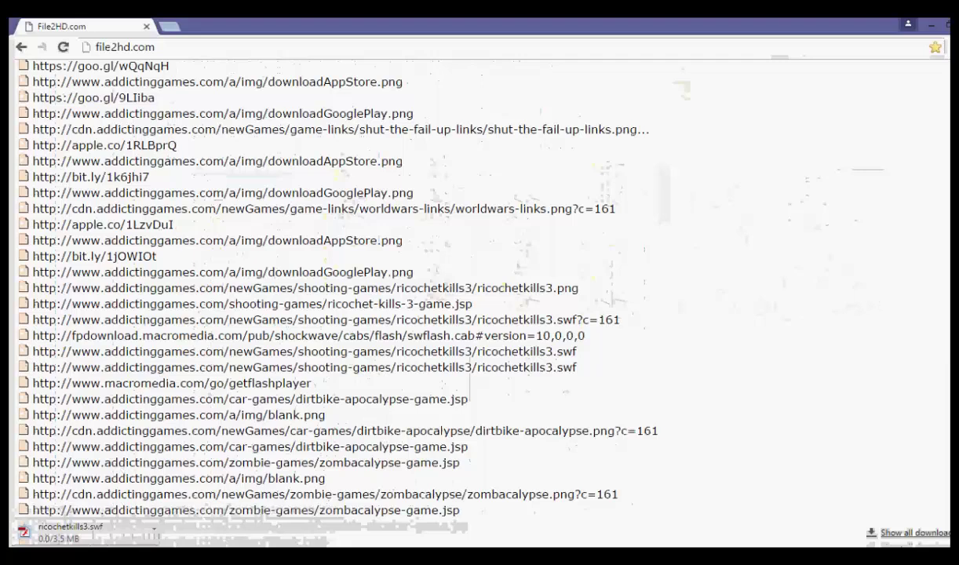
# Step: Once ricochetkills3.swf finishes downloading, show the desktop and select the downloaded game file
pyautogui.moveTo(950, 79)
pyautogui.click(862, 115)
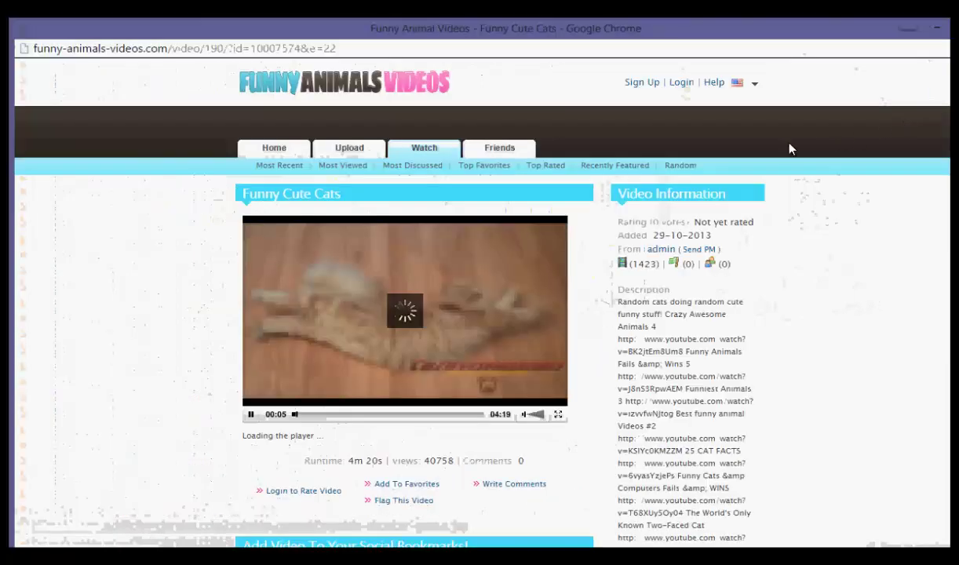
pyautogui.hotkey('alt', 'Tab')
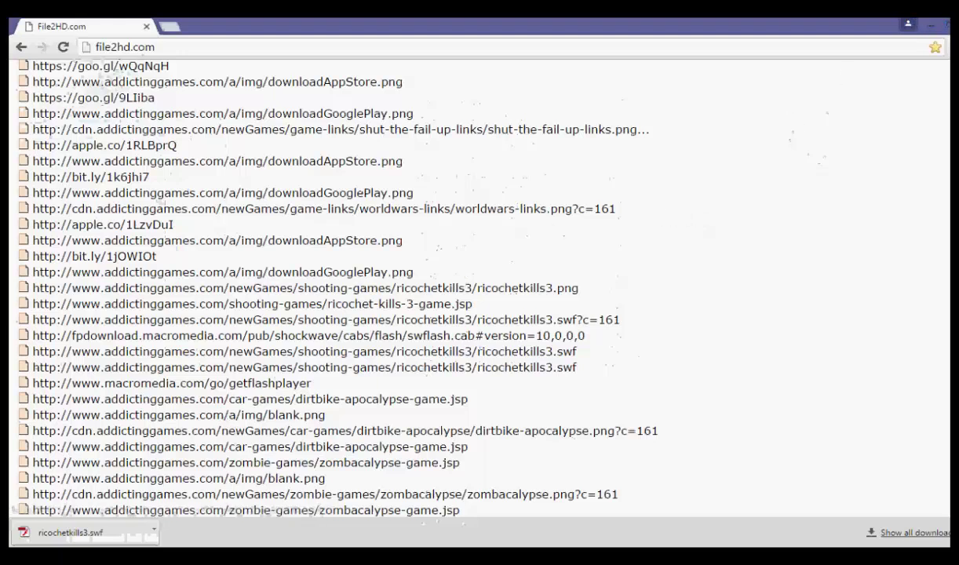
pyautogui.press('super+d')
pyautogui.click(90, 155)
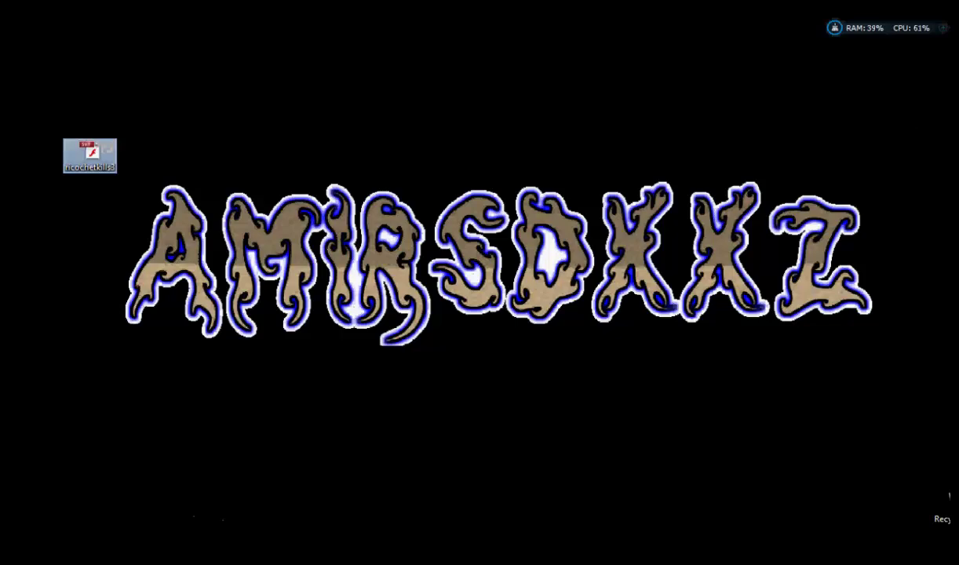
# Step: Drag the ricochetkills3 icon into the top row beside flashplayer_11_sa
pyautogui.click(713, 79)
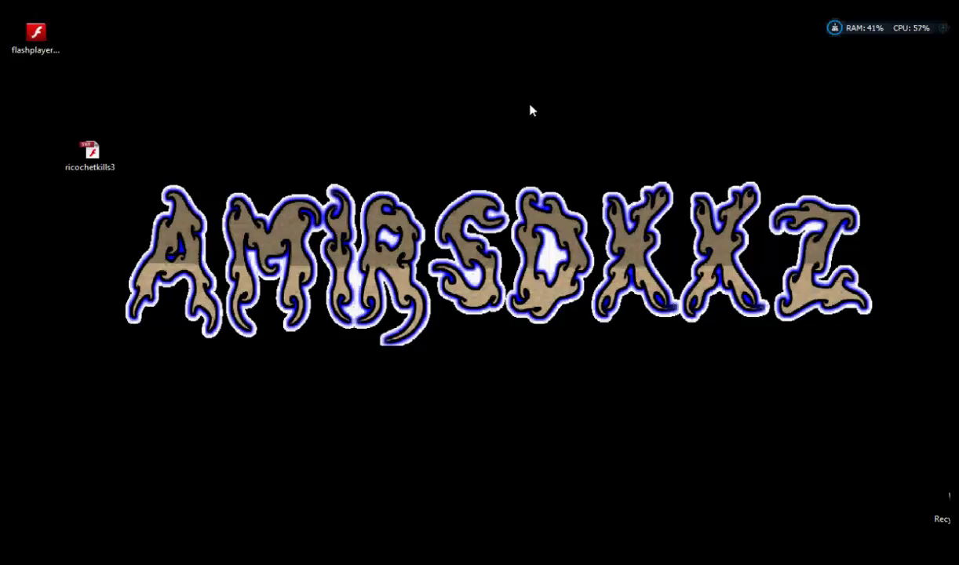
pyautogui.click(59, 36)
pyautogui.moveTo(91, 151); pyautogui.dragTo(145, 36)
pyautogui.click(41, 44)
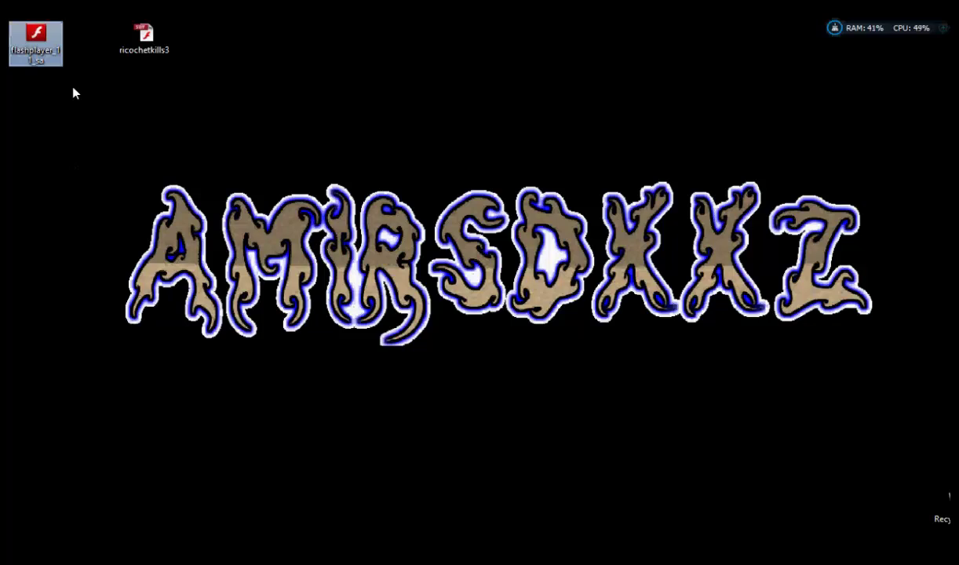
# Step: Launch flashplayer_11_sa, drop ricochetkills3 onto it to run the game, then File > Exit
pyautogui.doubleClick(53, 47)
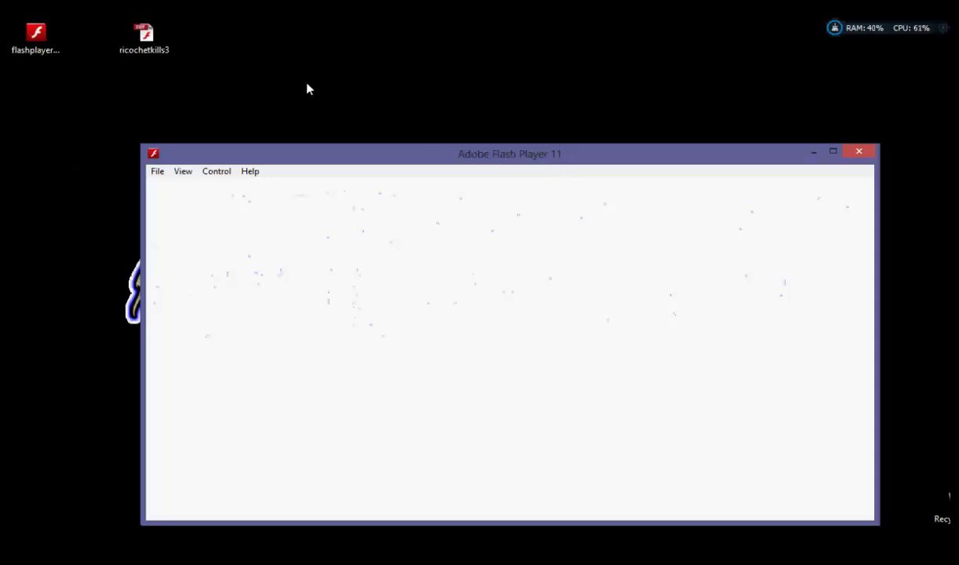
pyautogui.click(149, 40)
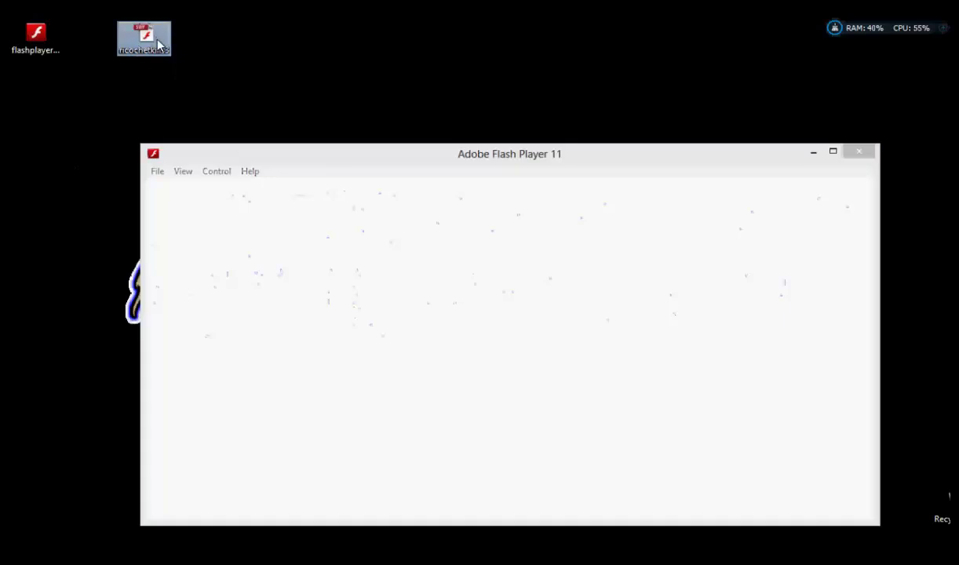
pyautogui.moveTo(144, 43); pyautogui.dragTo(222, 162)
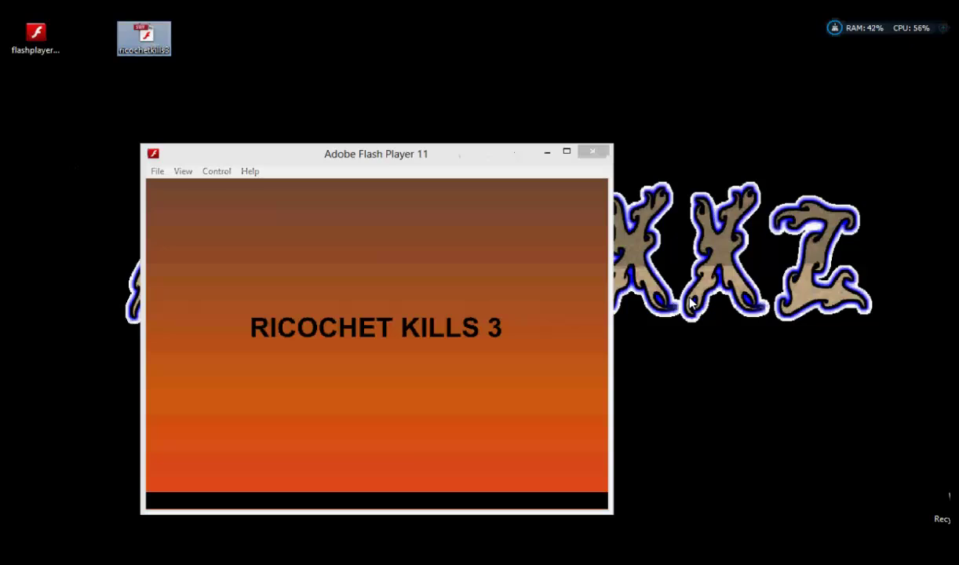
pyautogui.click(437, 358)
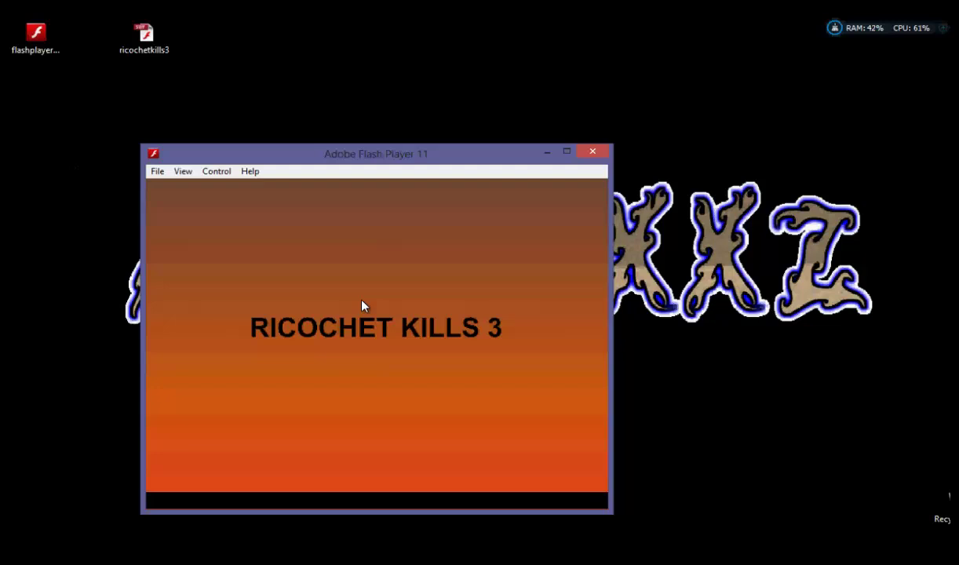
pyautogui.click(156, 175)
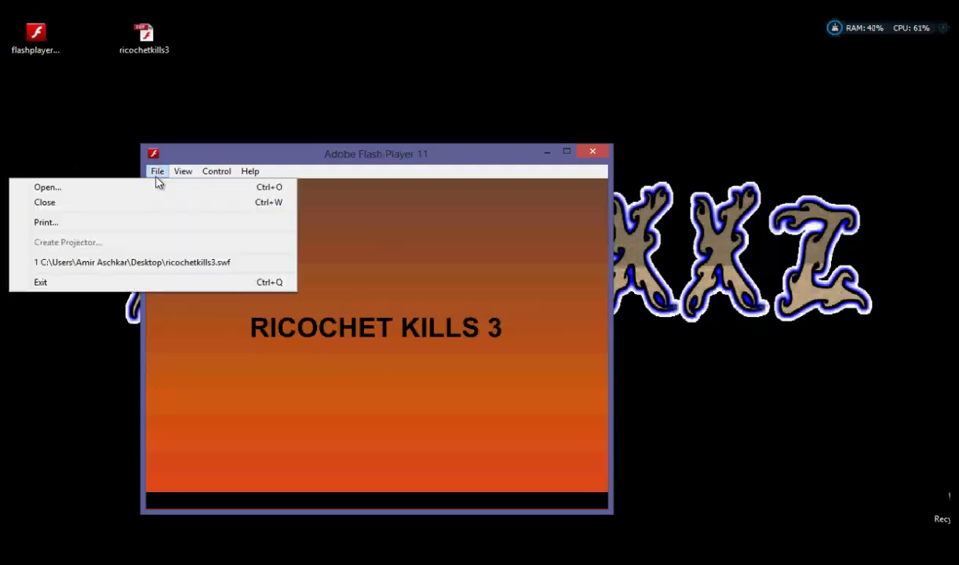
pyautogui.click(198, 288)
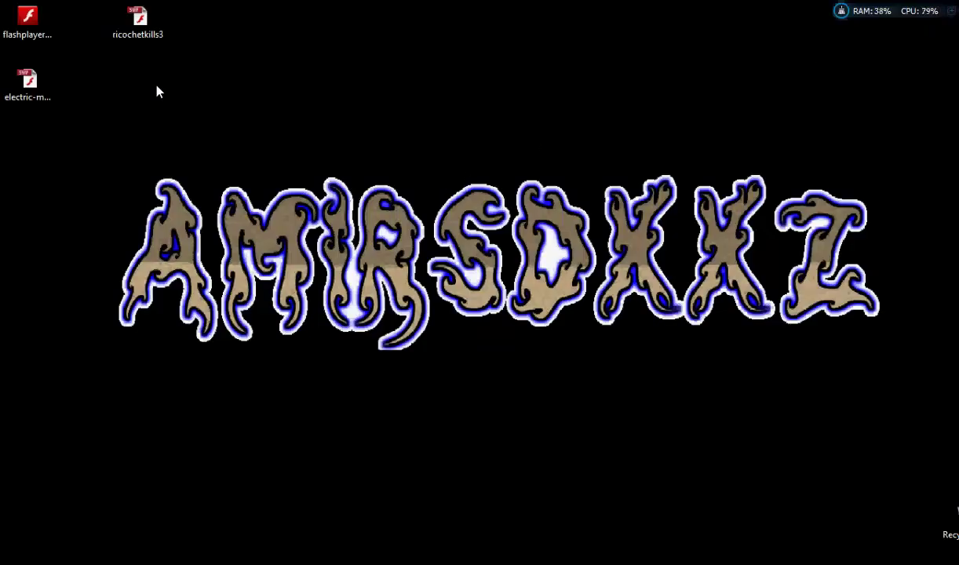
# Step: Place the flashplayer icon below the ricochetkills3 file on the desktop
pyautogui.click(35, 90)
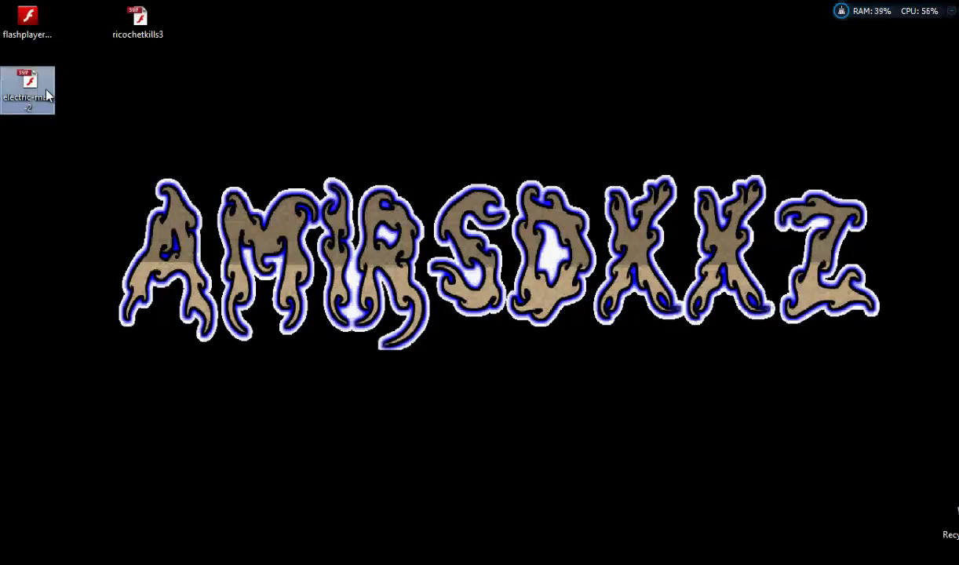
pyautogui.moveTo(28, 30); pyautogui.dragTo(139, 101)
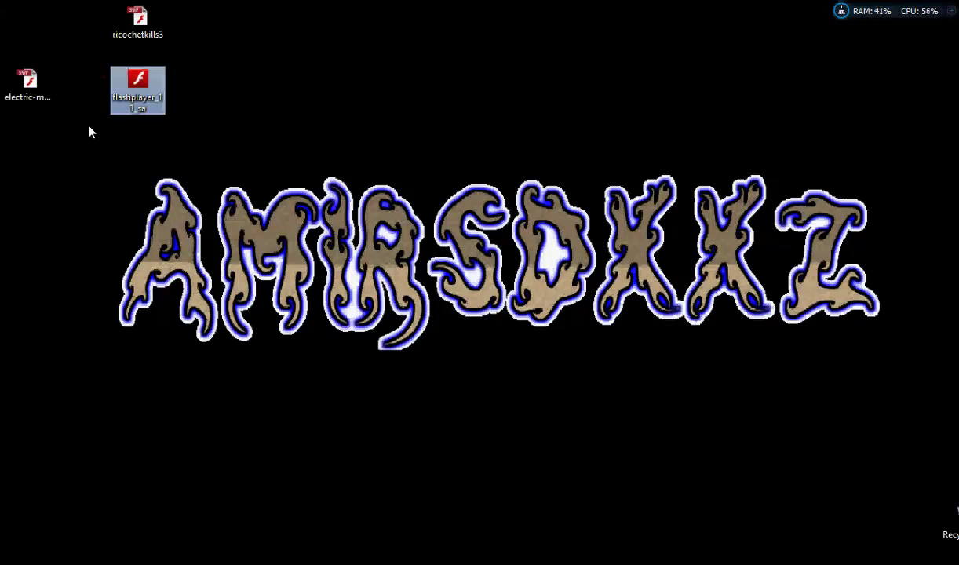
pyautogui.click(38, 94)
pyautogui.click(72, 140)
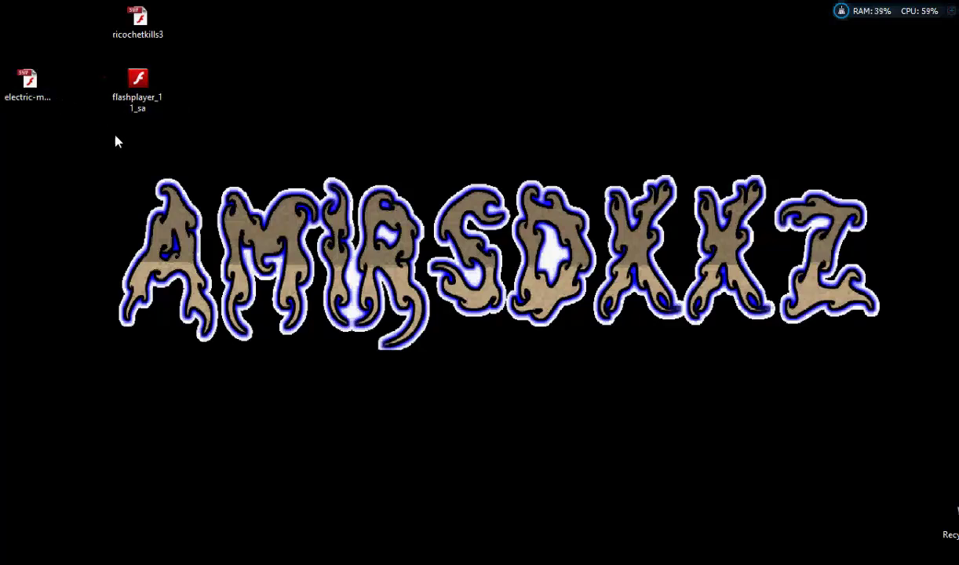
# Step: Launch flashplayer_11_sa, load the electric-man-2 file into it, and lower the volume to 8
pyautogui.click(37, 91)
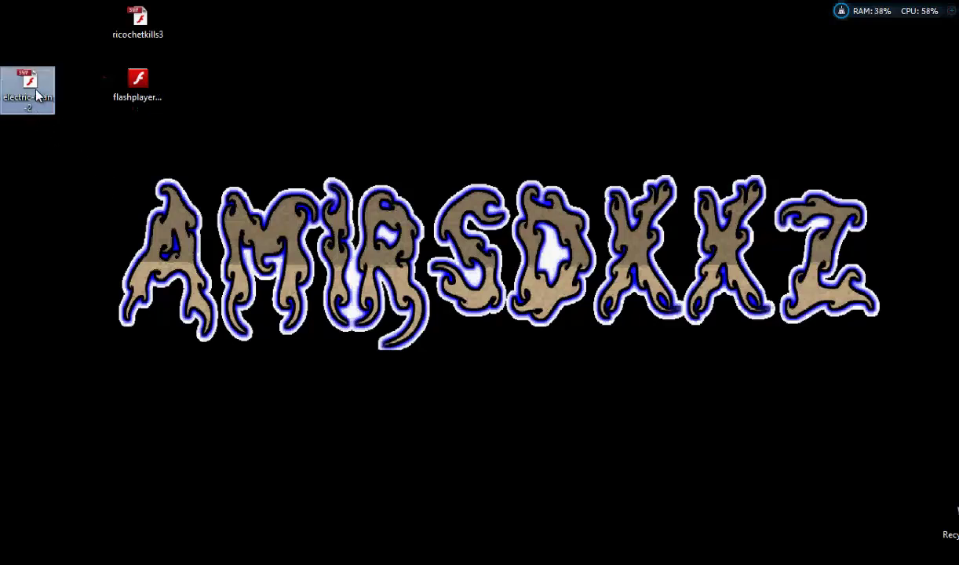
pyautogui.doubleClick(139, 91)
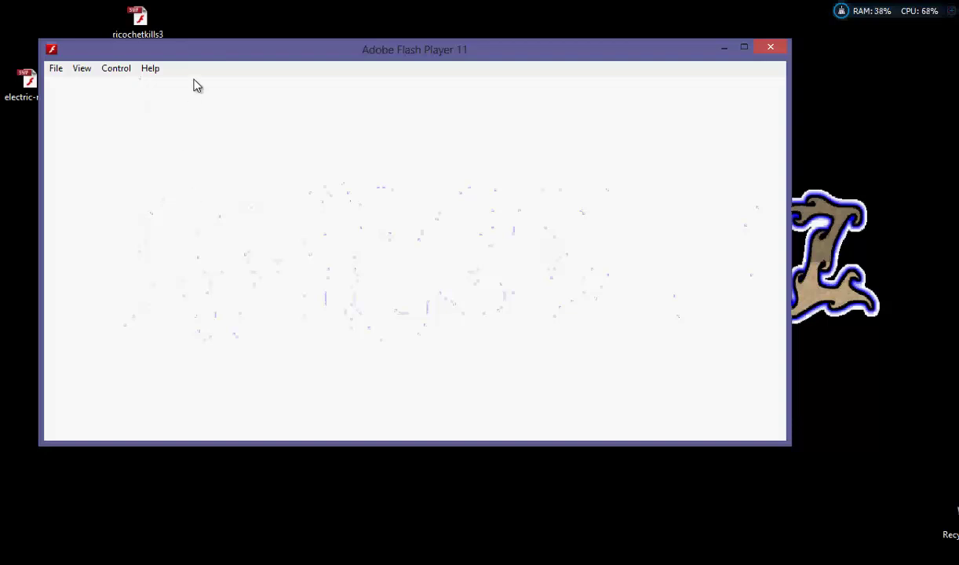
pyautogui.moveTo(192, 58); pyautogui.dragTo(354, 124)
pyautogui.moveTo(39, 88); pyautogui.dragTo(283, 215)
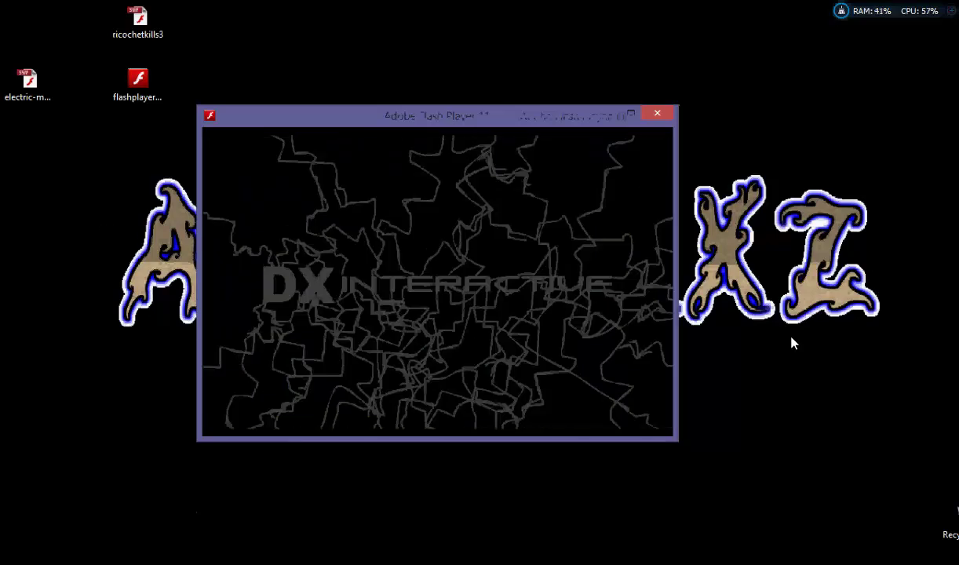
pyautogui.press('XF86AudioLowerVolume')
pyautogui.press('XF86AudioLowerVolume')
pyautogui.press('XF86AudioLowerVolume')
pyautogui.press('XF86AudioLowerVolume')
pyautogui.press('XF86AudioLowerVolume')
pyautogui.press('XF86AudioLowerVolume')
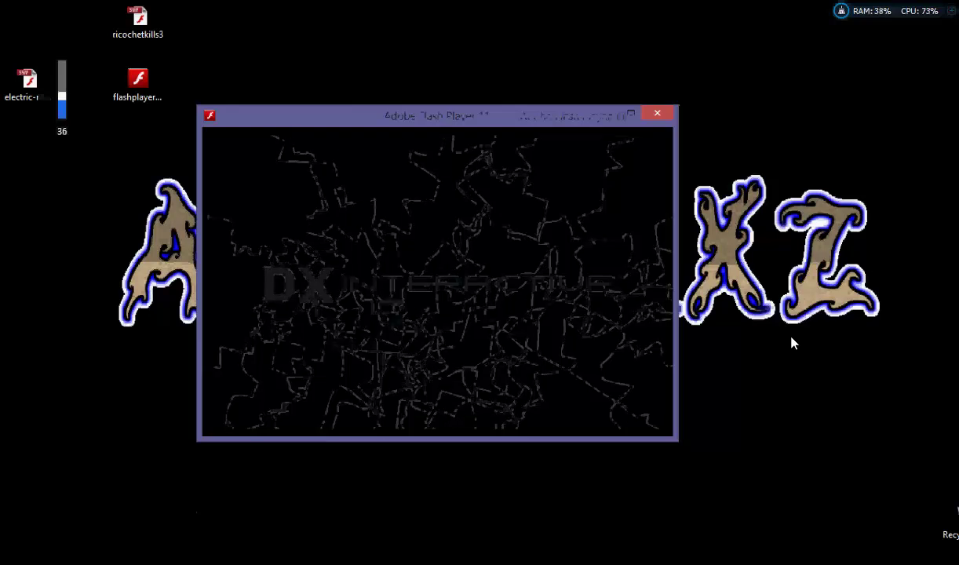
pyautogui.press('XF86AudioLowerVolume')
pyautogui.press('XF86AudioLowerVolume')
pyautogui.press('XF86AudioLowerVolume')
pyautogui.press('XF86AudioLowerVolume')
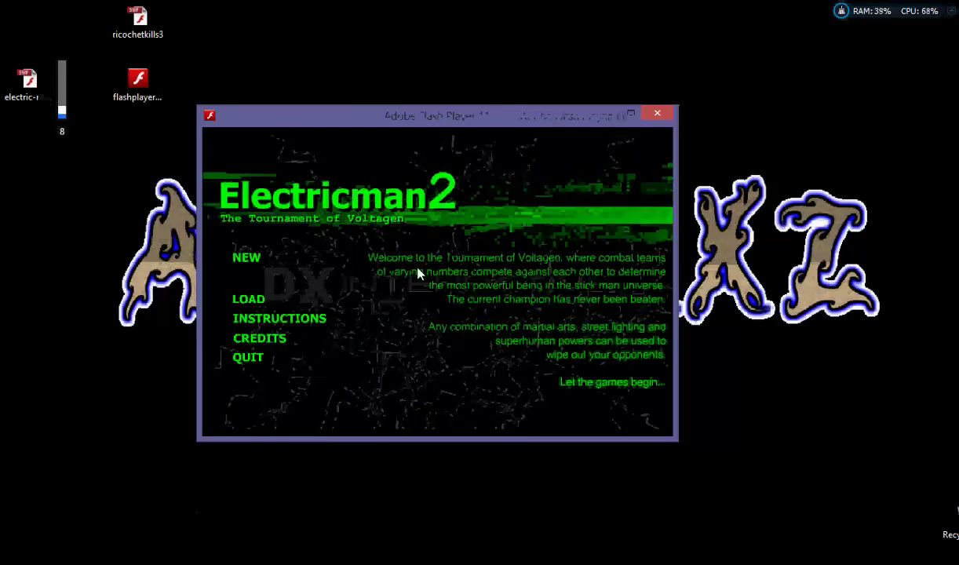
# Step: Visit the Electricman 2 Instructions, New and Load Code screens, returning to the main menu
pyautogui.click(277, 322)
pyautogui.click(246, 380)
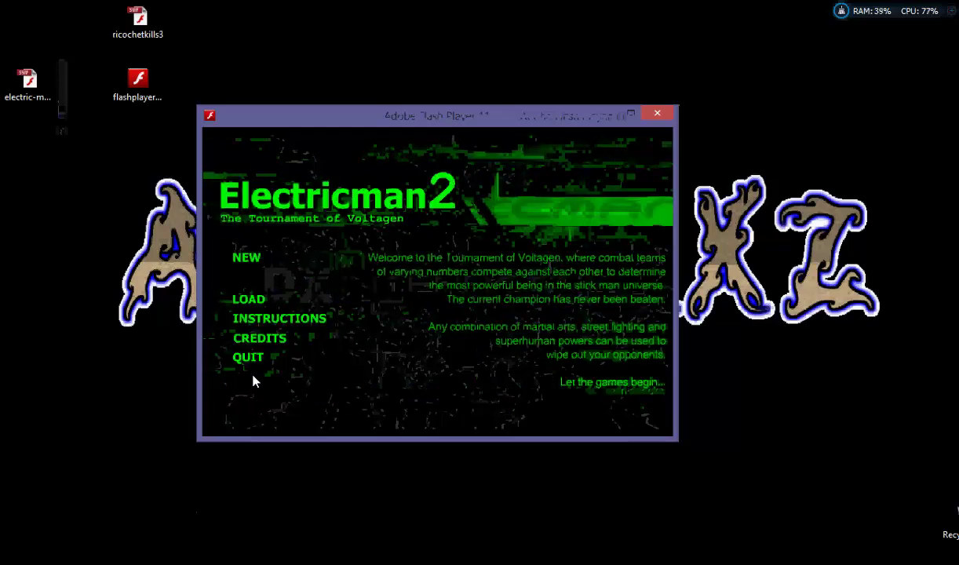
pyautogui.click(247, 256)
pyautogui.click(248, 374)
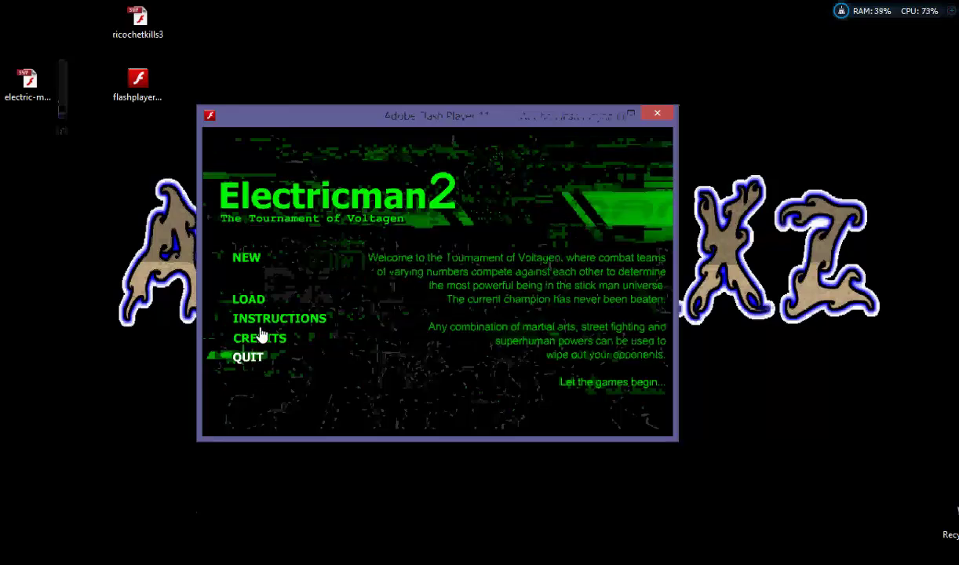
pyautogui.click(259, 300)
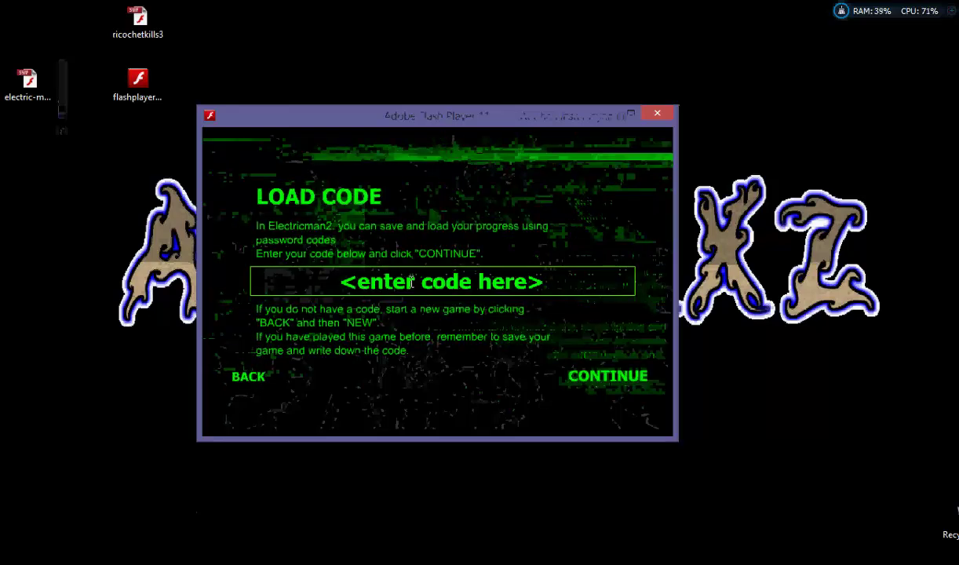
pyautogui.click(259, 388)
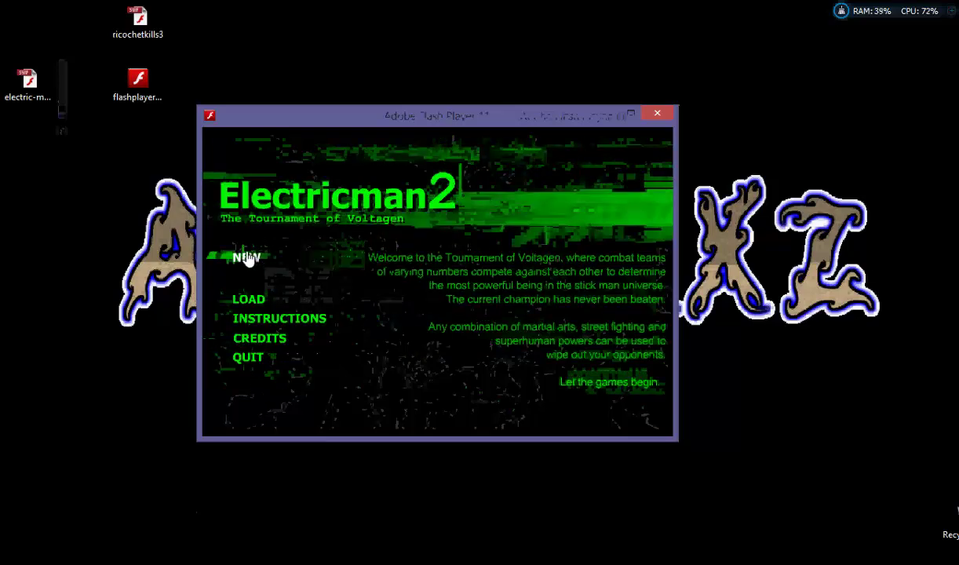